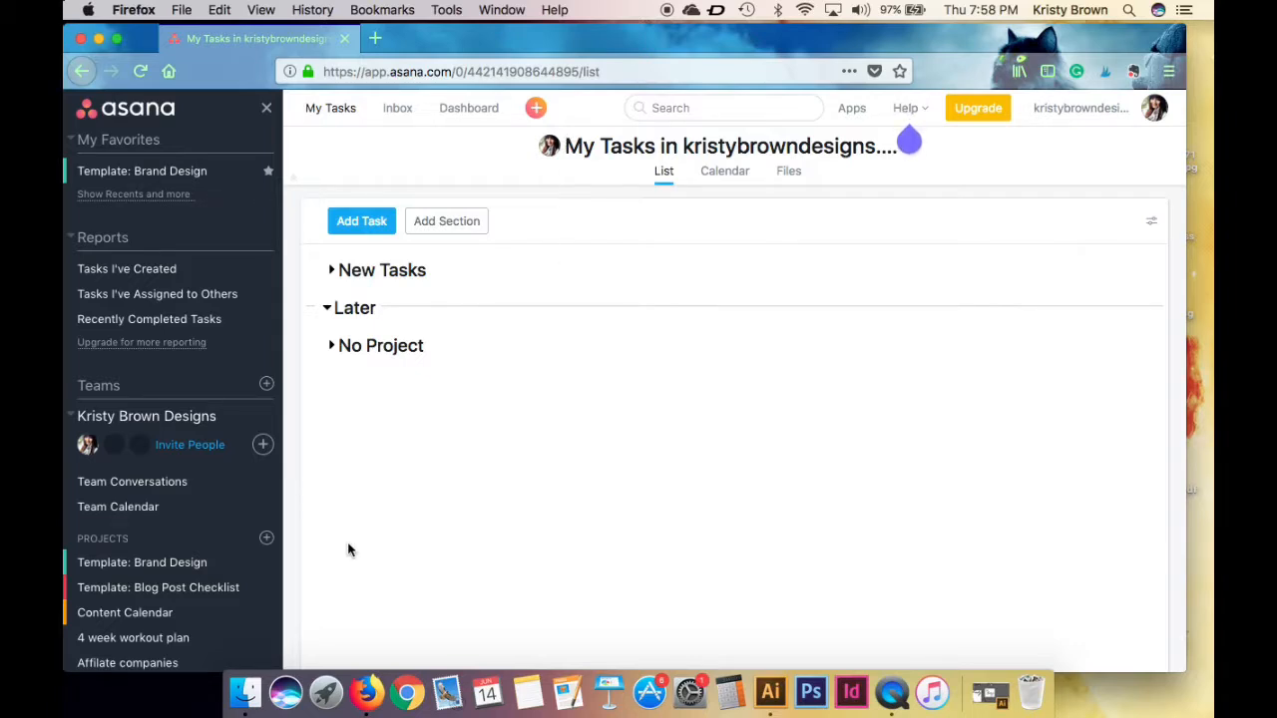
# Create a new blank project named "Post Ideas" with the Board layout, public to the team.
pyautogui.click(266, 538)
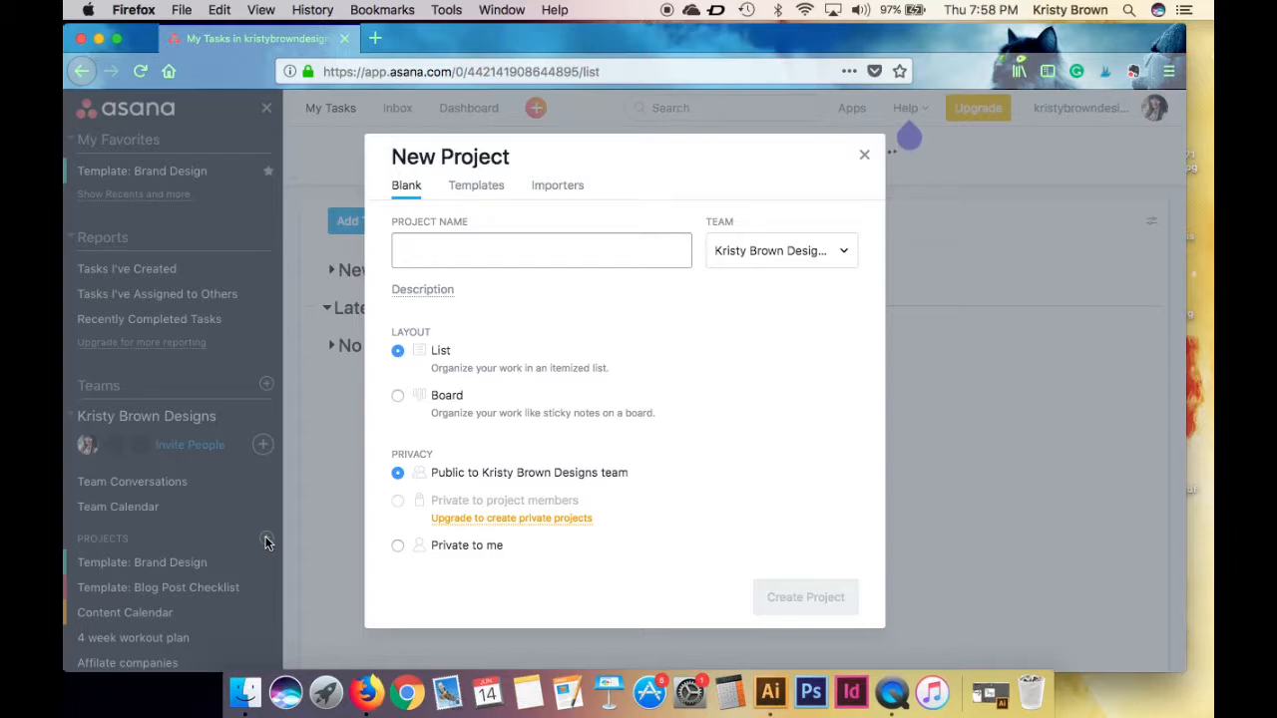
pyautogui.write('Post Ideas')
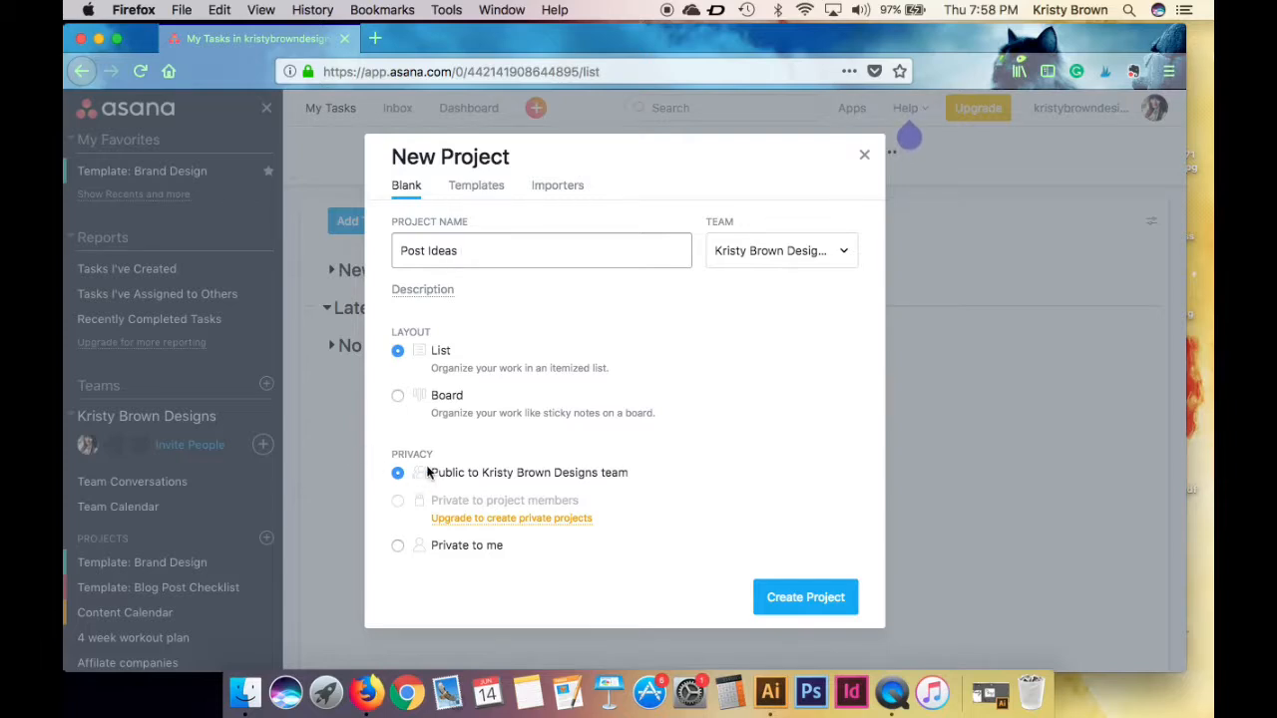
pyautogui.click(397, 396)
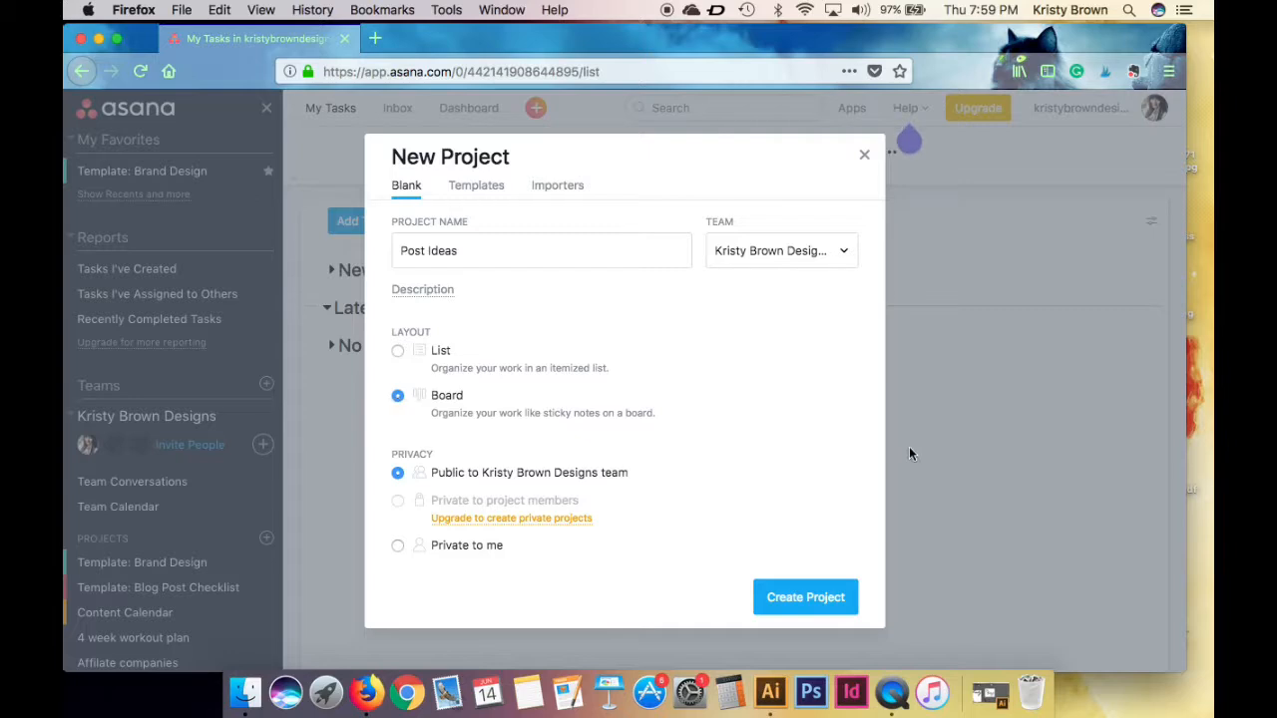
pyautogui.click(793, 602)
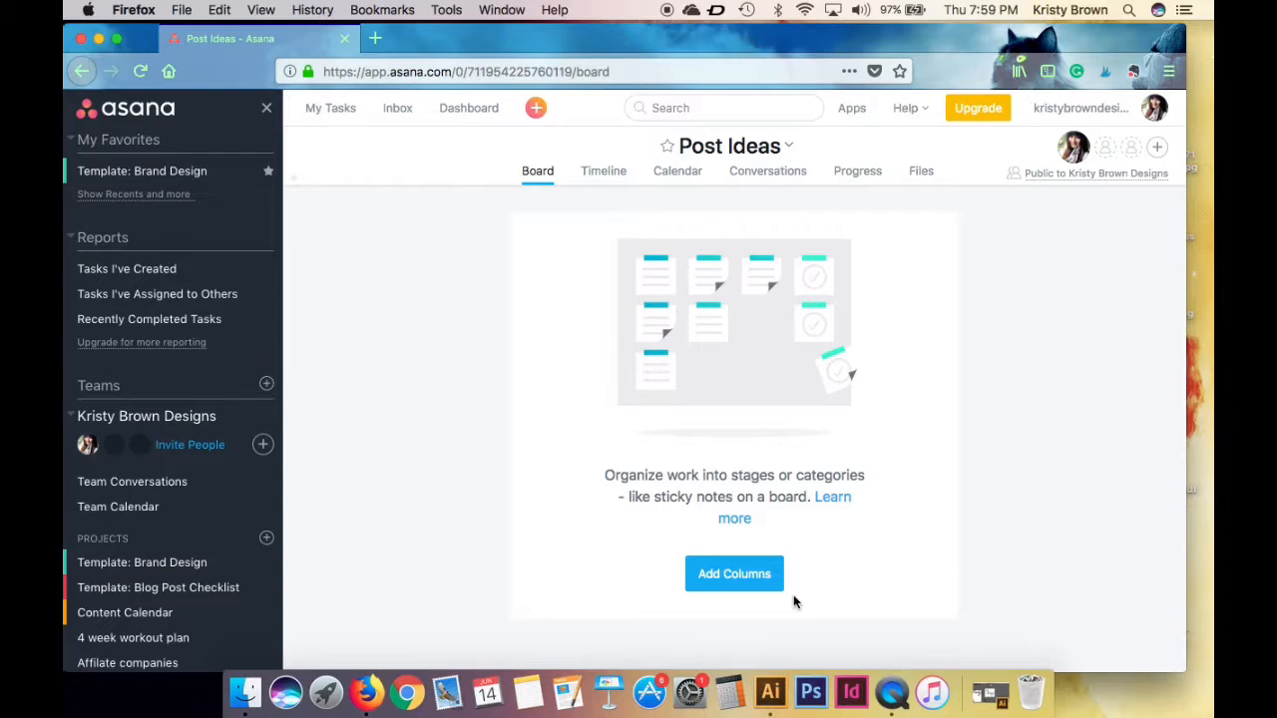
# Add three columns to the board named "Blogging Tips", "Social Media Tips" and "Tutorials".
pyautogui.click(714, 573)
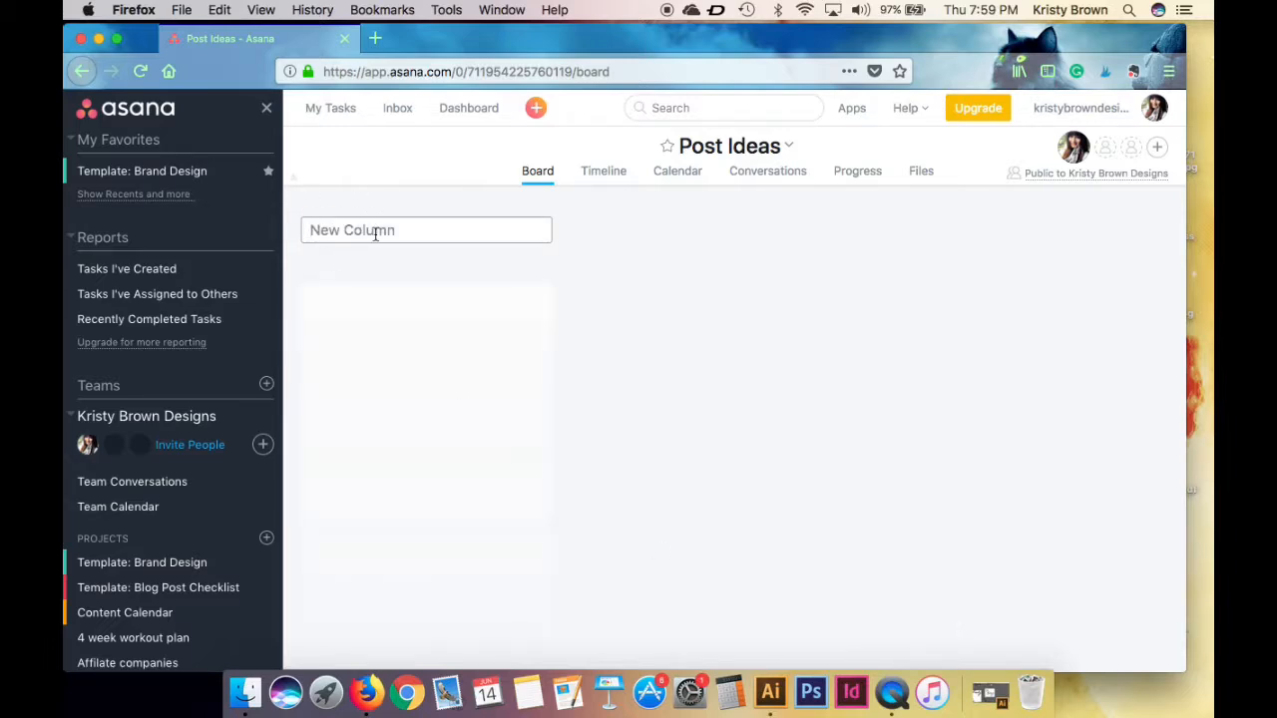
pyautogui.write('Blo')
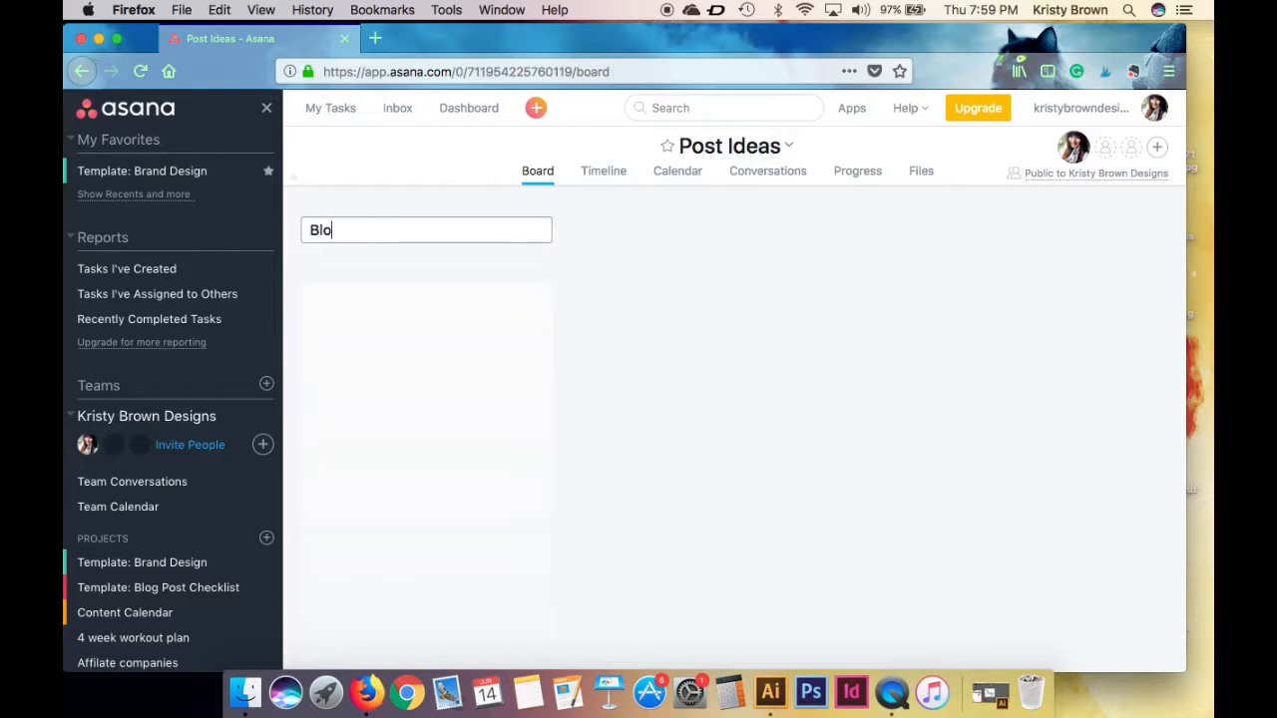
pyautogui.write('gging Tips')
pyautogui.press('Return')
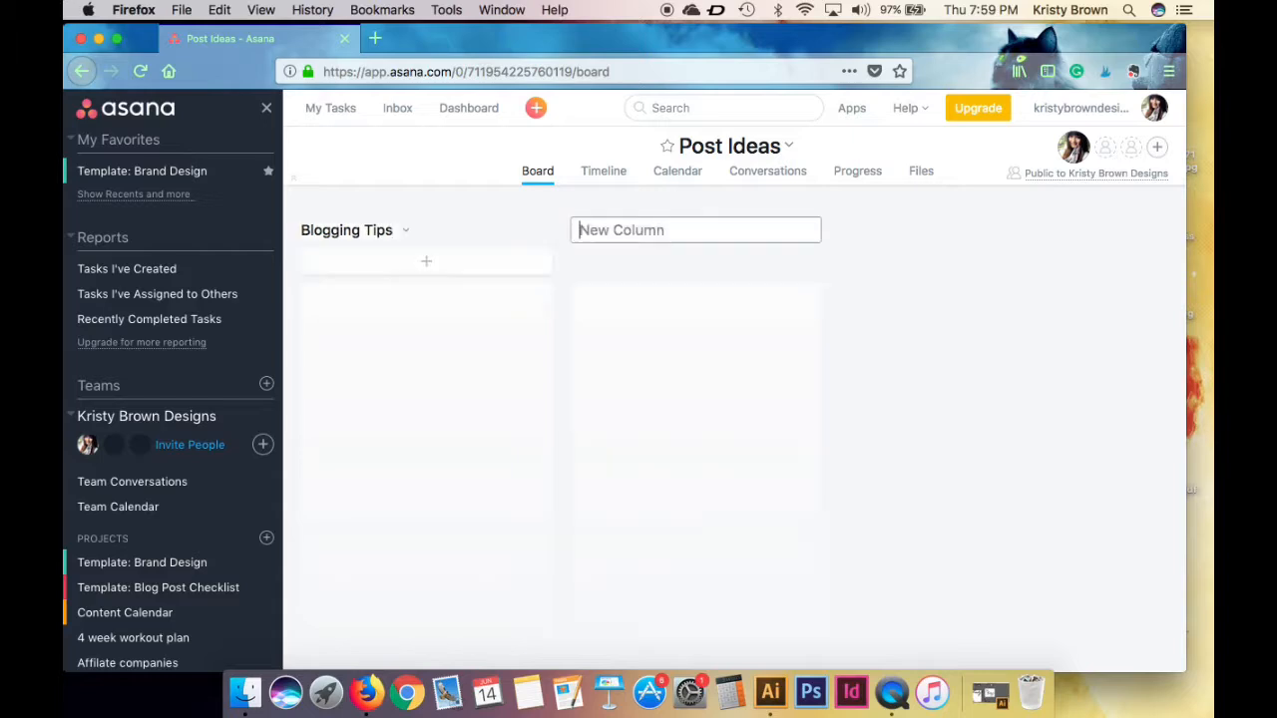
pyautogui.write('Social me')
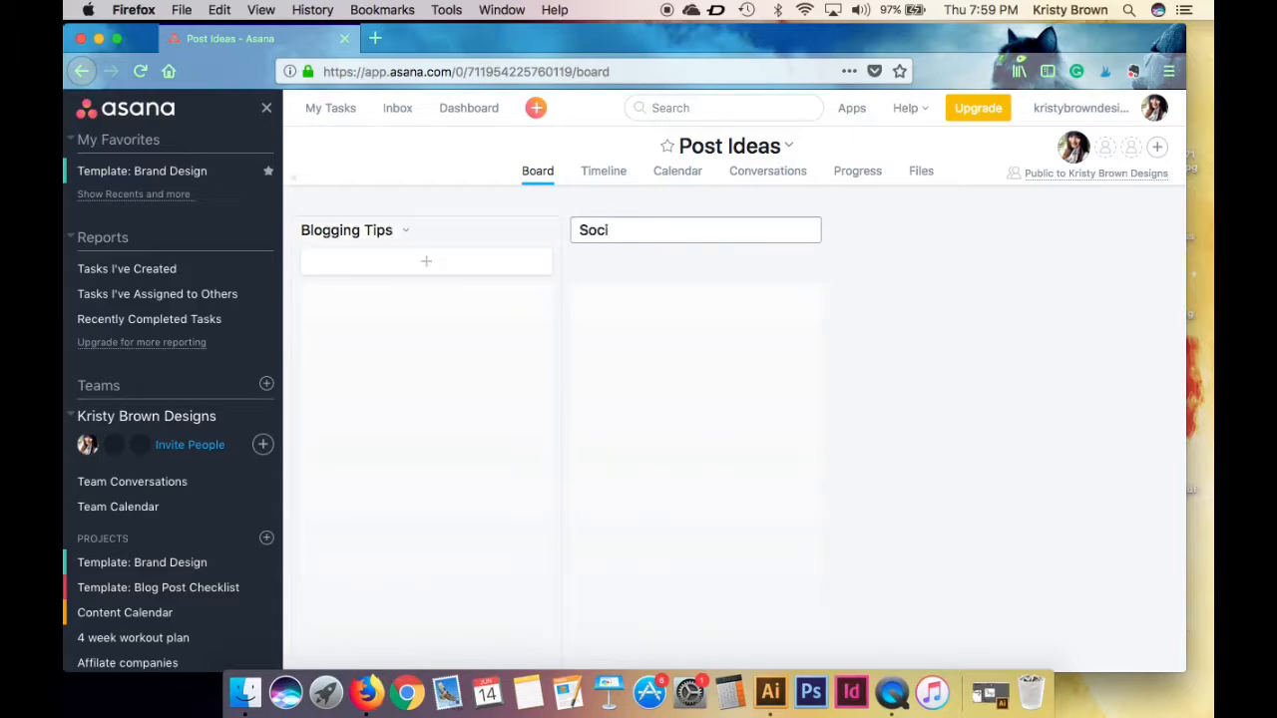
pyautogui.press('BackSpace')
pyautogui.press('BackSpace')
pyautogui.write('Media Tips')
pyautogui.press('Return')
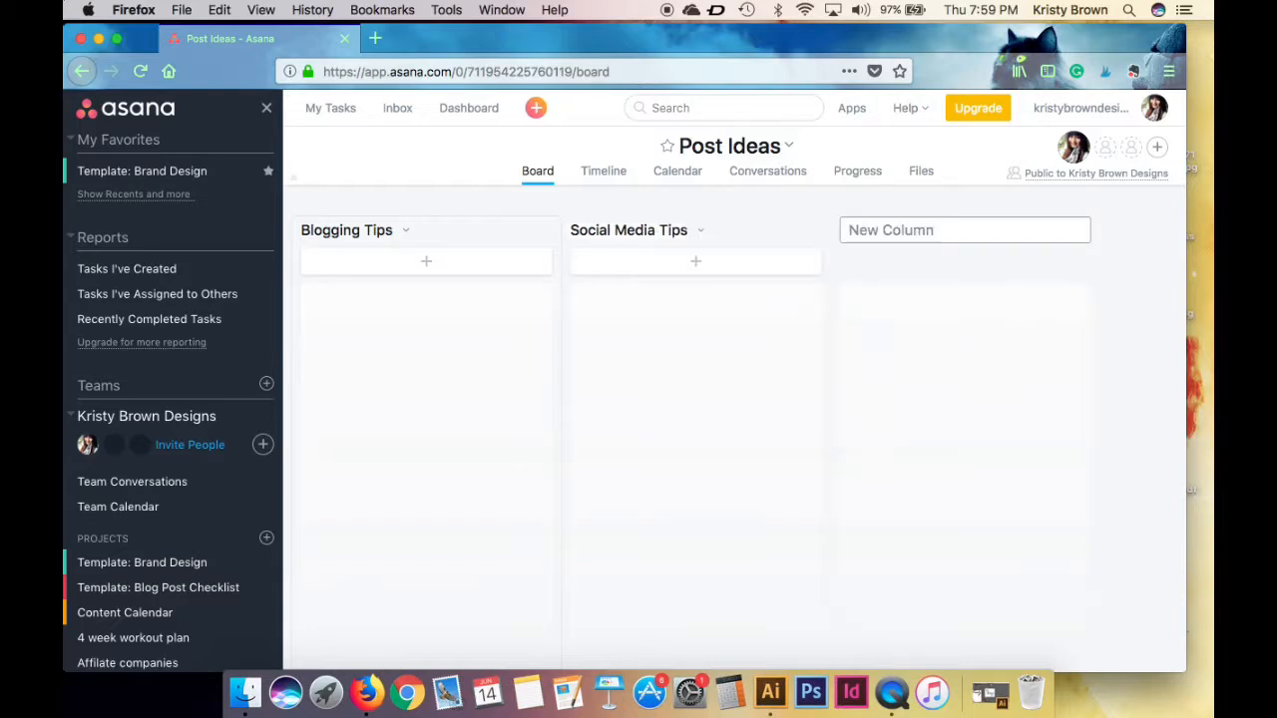
pyautogui.write('Tutorials')
pyautogui.press('Return')
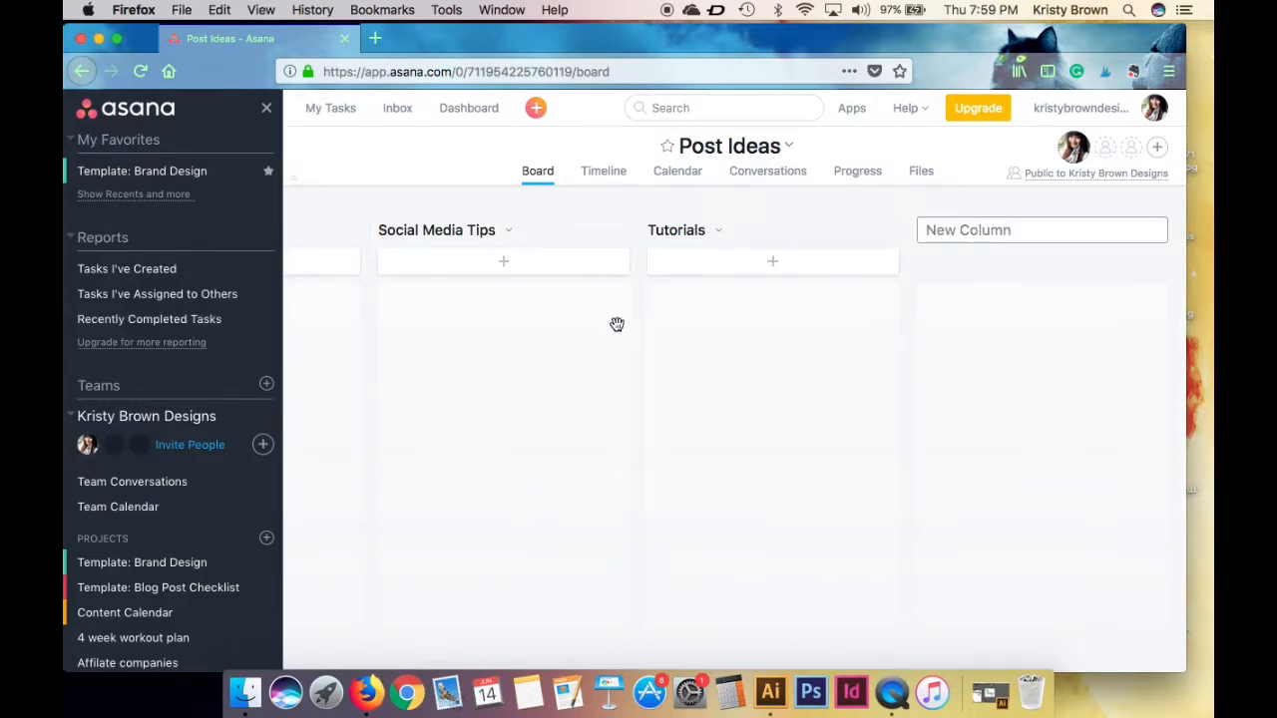
# Add a card titled "How to add your email sigs to gmail" to the Blogging Tips column.
pyautogui.hscroll(-3, 616, 324)
pyautogui.hscroll(3, 616, 324)
pyautogui.hscroll(-3, 616, 324)
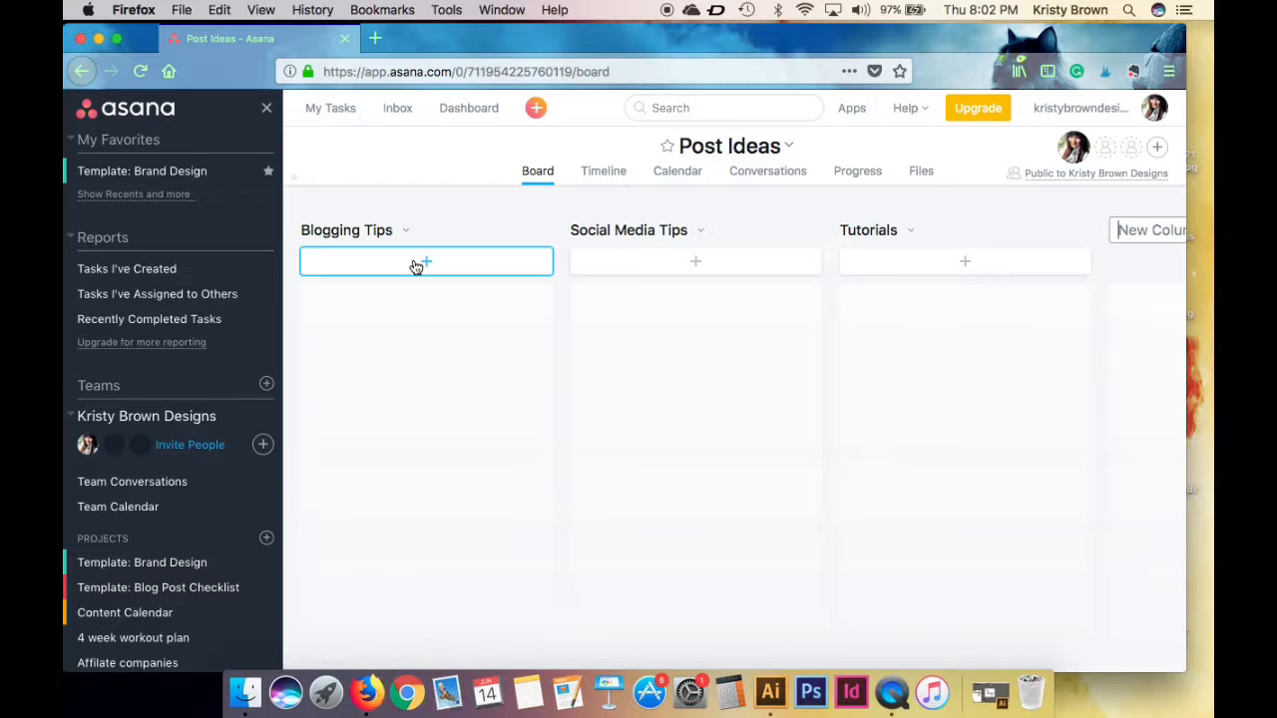
pyautogui.click(430, 267)
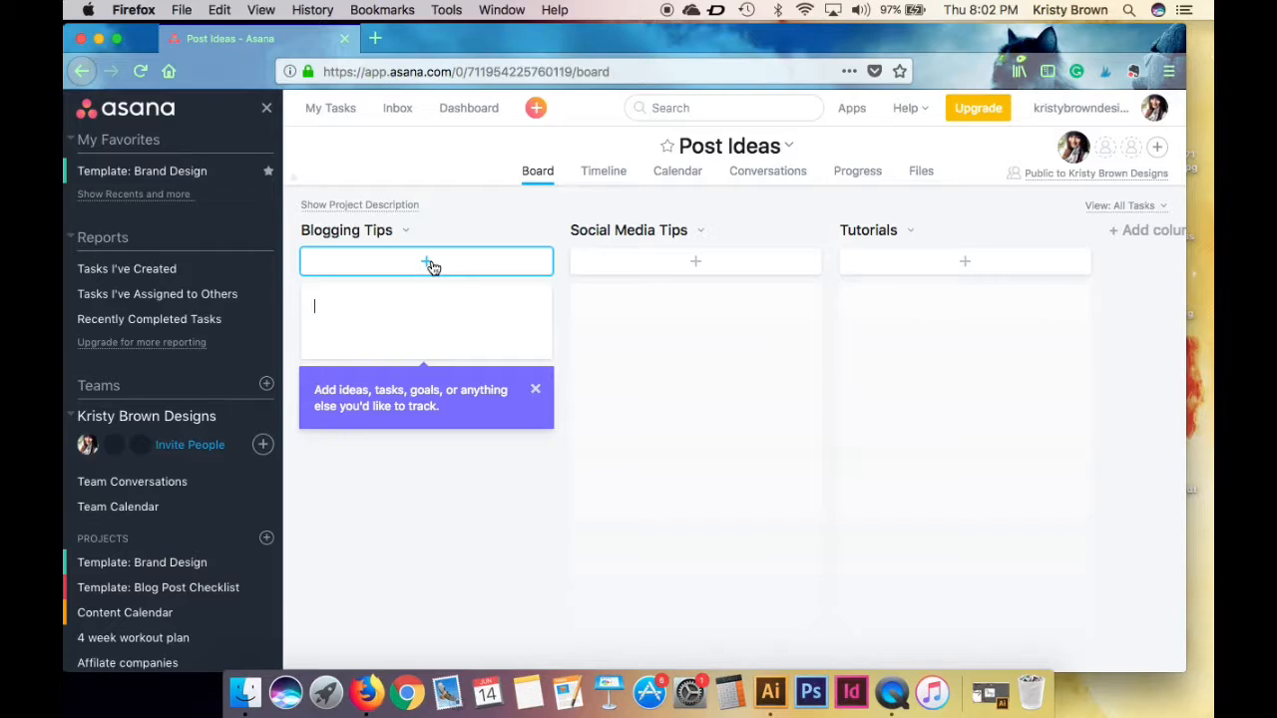
pyautogui.write('How to add your email sigs t')
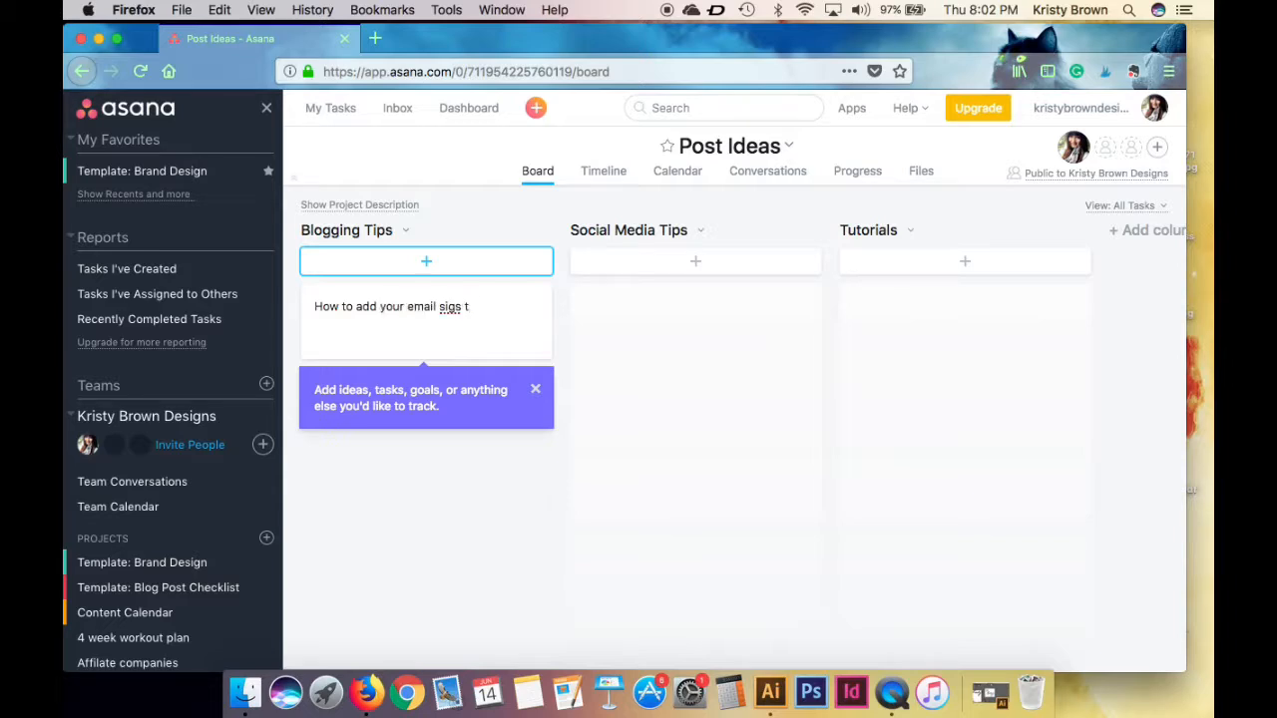
pyautogui.write('o gmail')
pyautogui.press('Return')
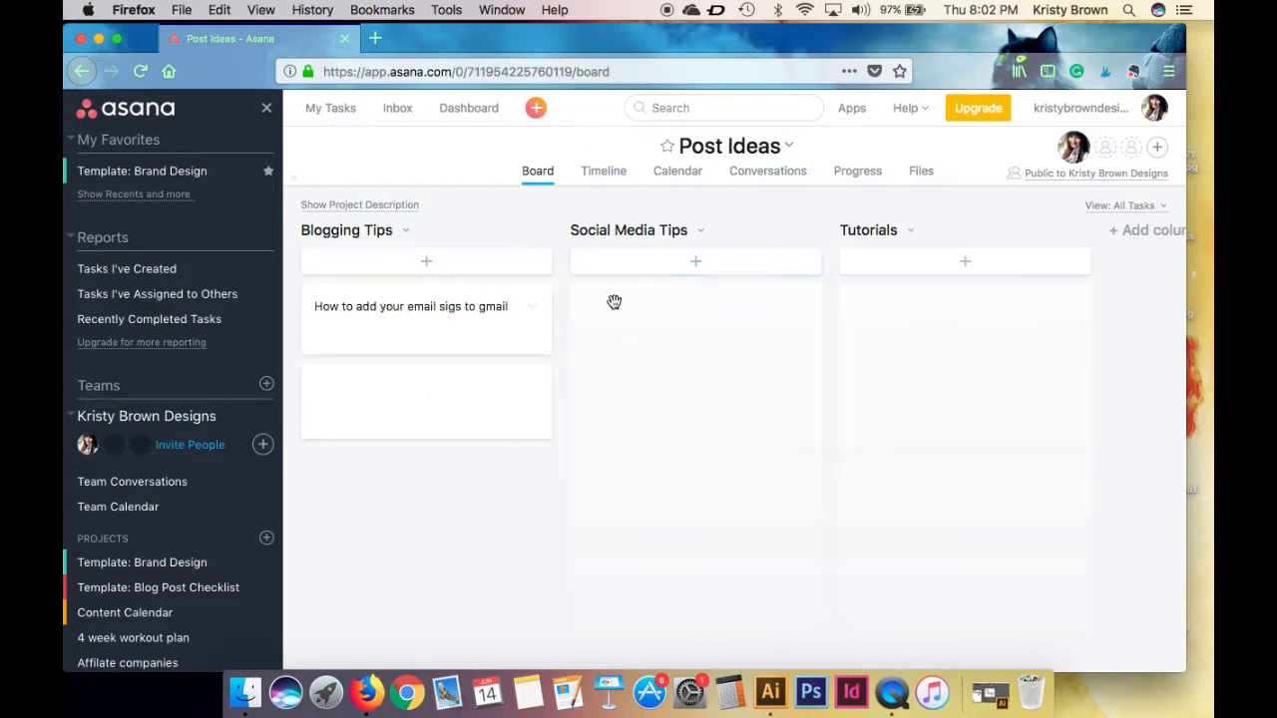
# Assign the "How to add your email sigs to gmail" card to yourself and check its assignee.
pyautogui.hscroll(3, 776, 311)
pyautogui.hscroll(-3, 776, 311)
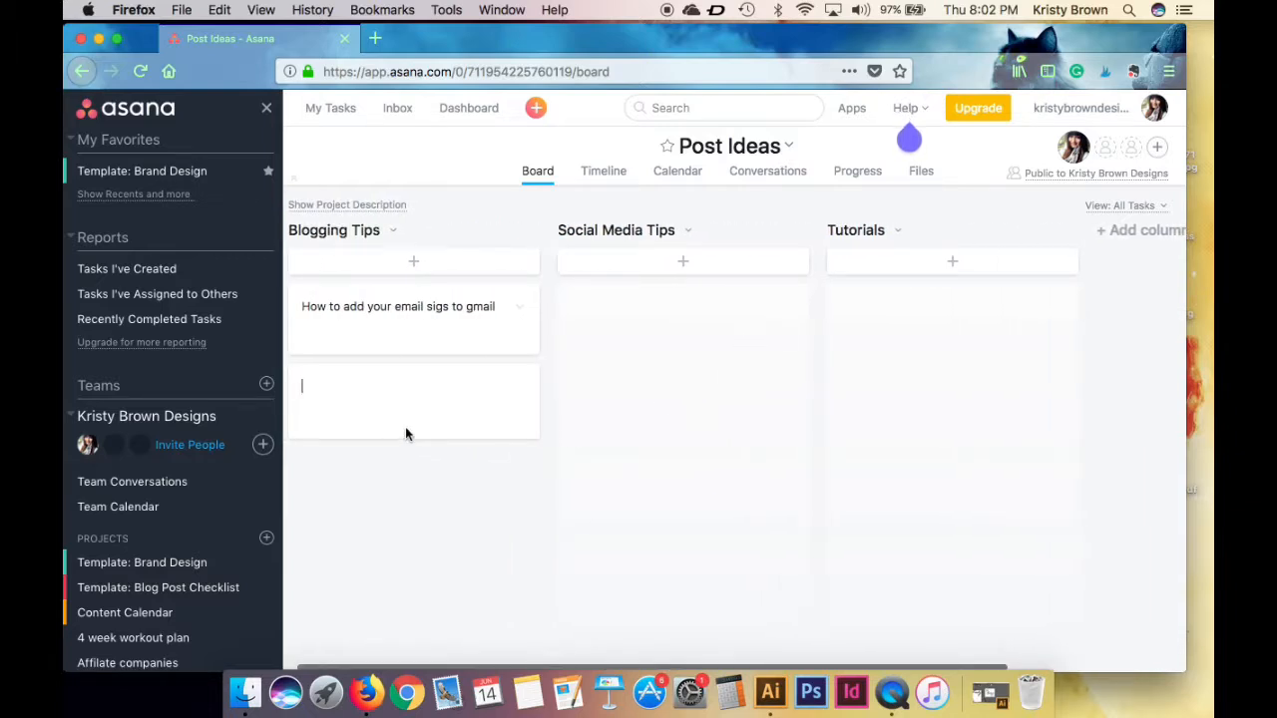
pyautogui.hscroll(-1, 450, 422)
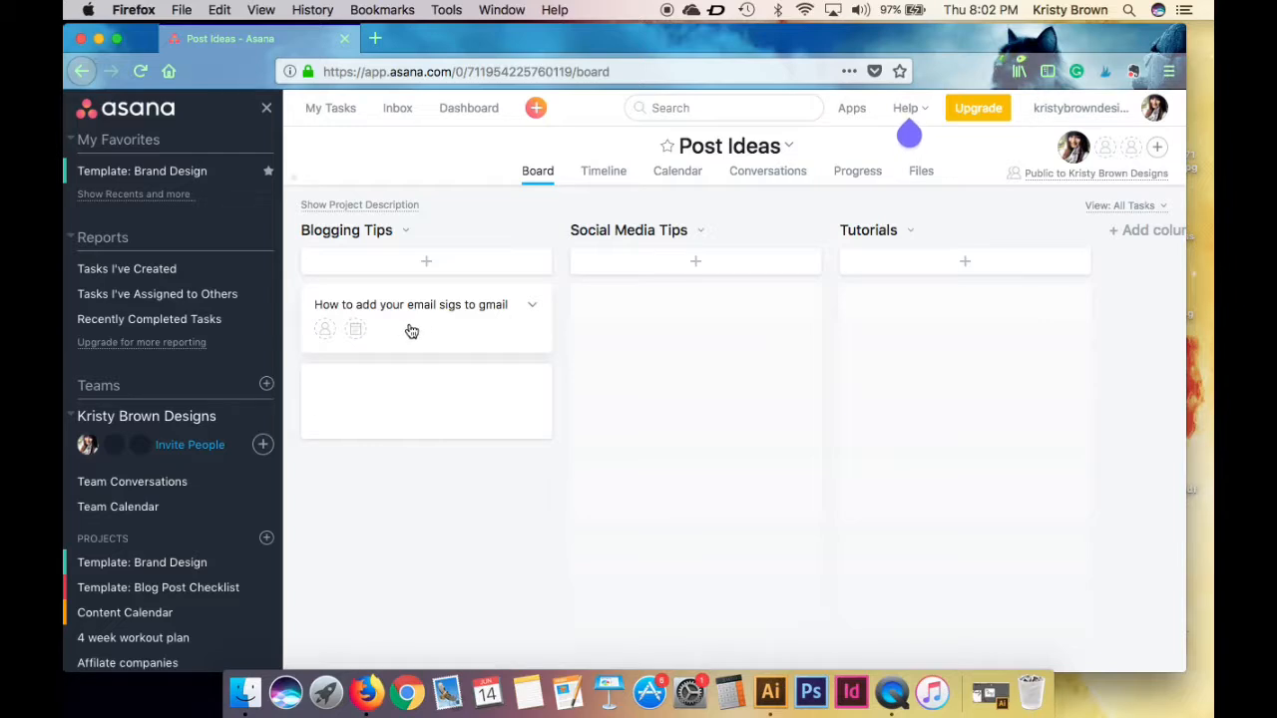
pyautogui.click(324, 330)
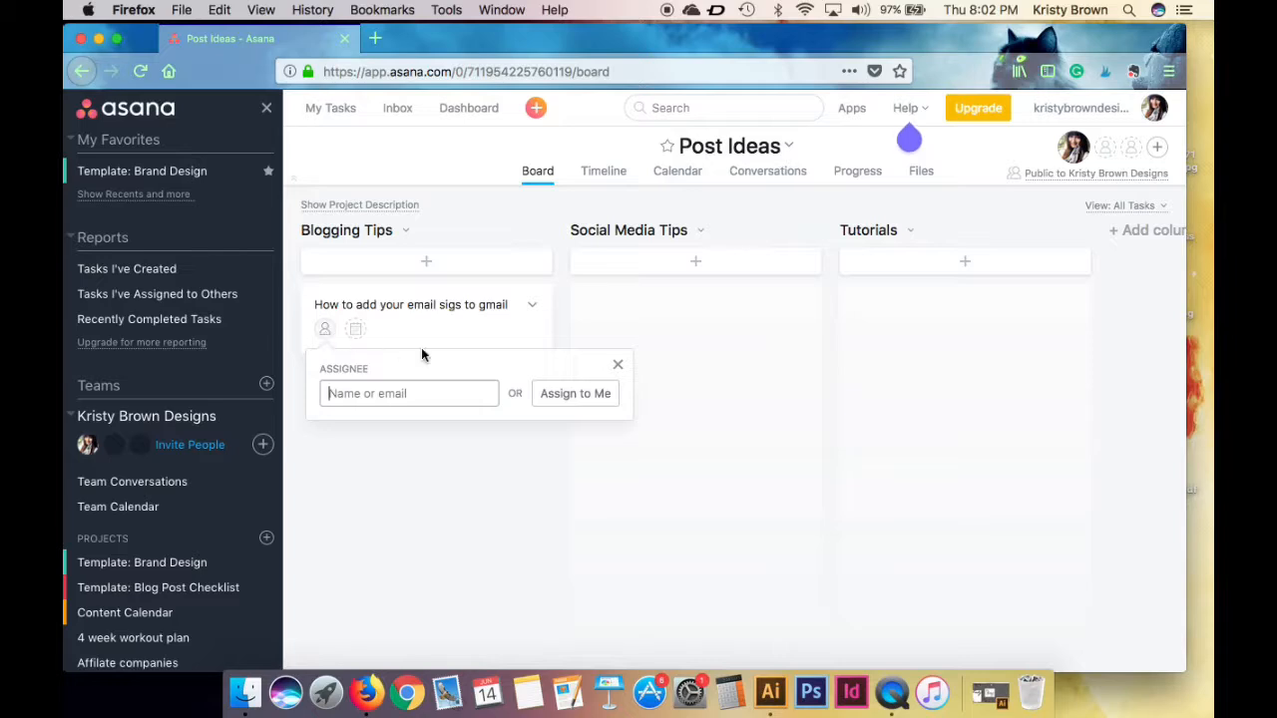
pyautogui.click(573, 399)
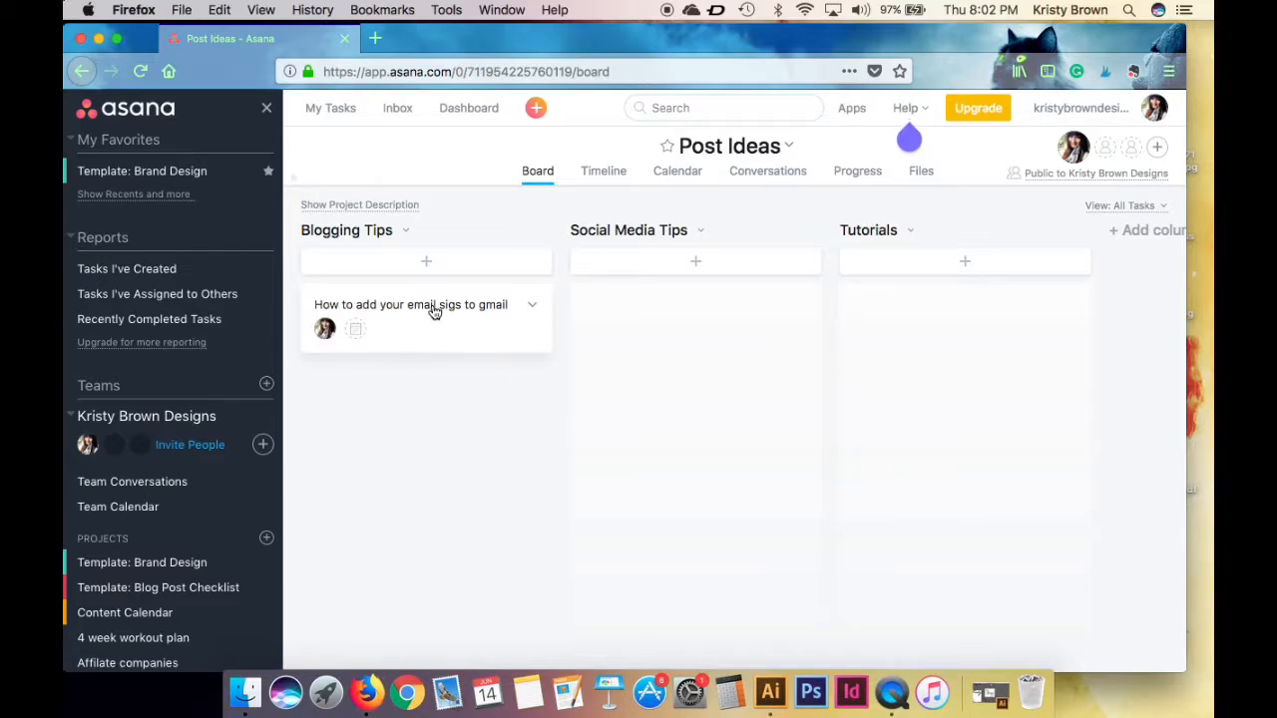
pyautogui.click(324, 330)
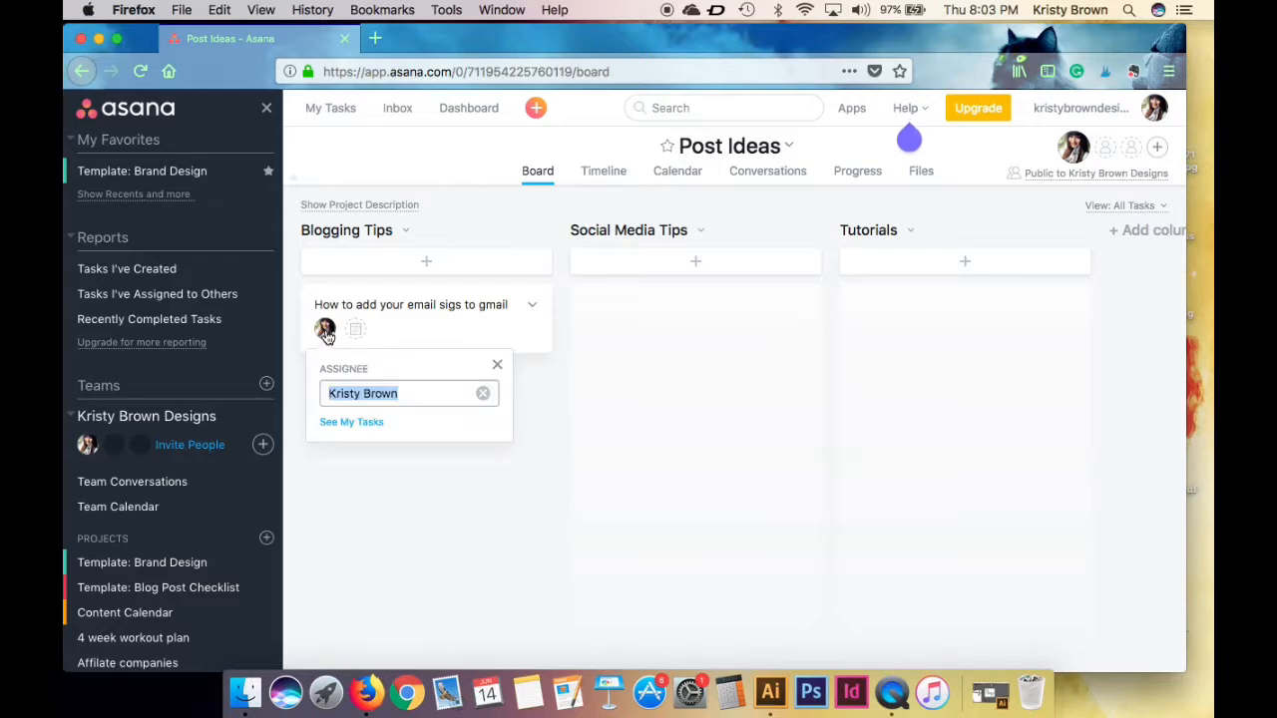
pyautogui.click(496, 365)
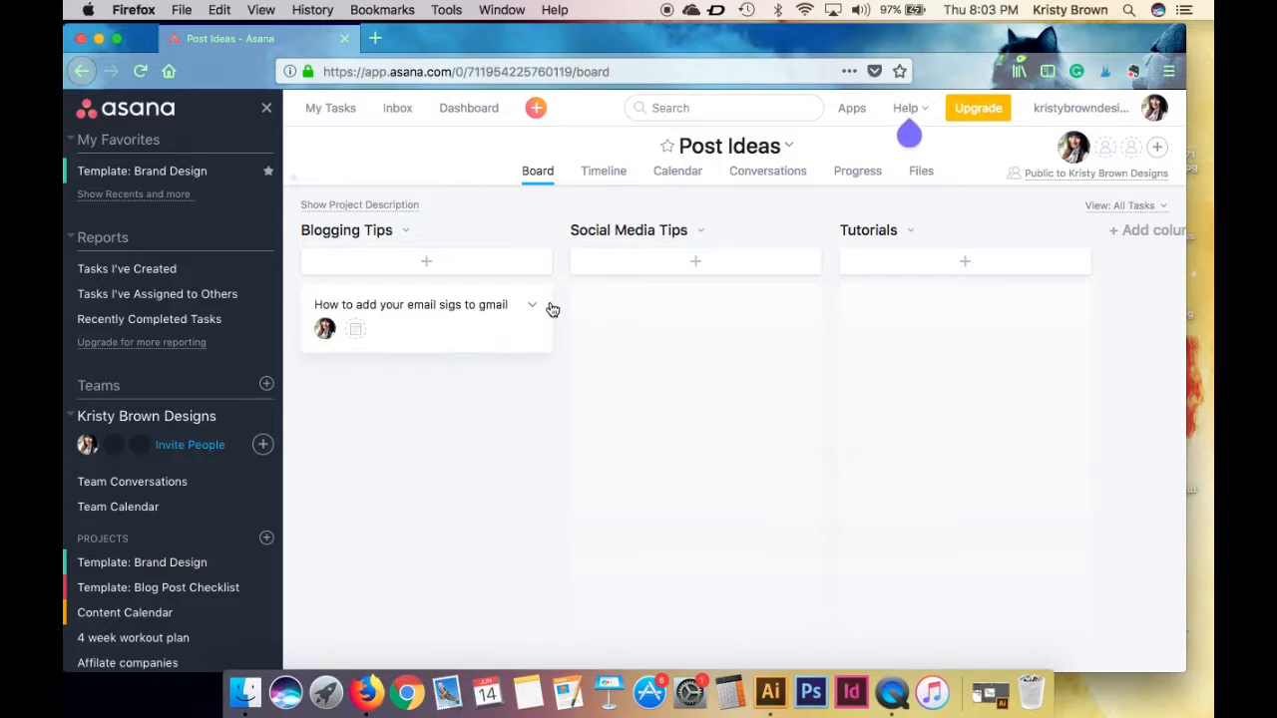
# Set the due date of the "How to add your email sigs to gmail" task to June 19, 2018, and close its details.
pyautogui.click(532, 305)
pyautogui.click(514, 304)
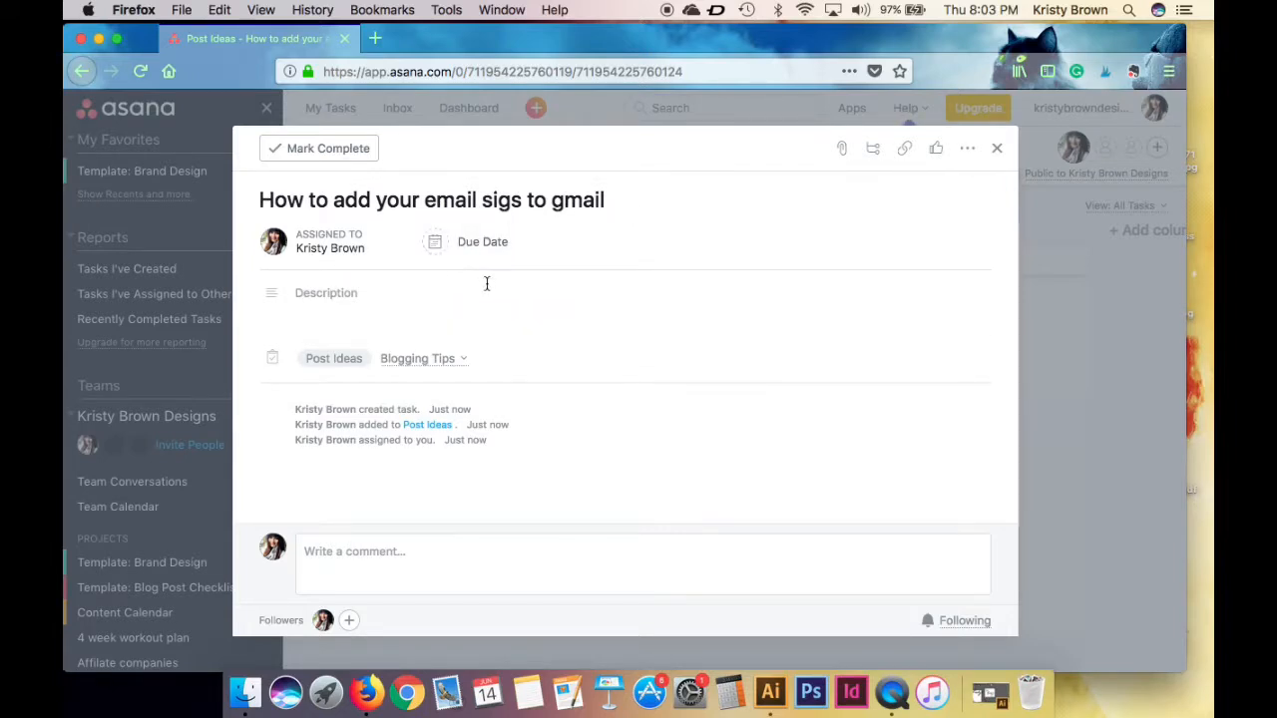
pyautogui.click(468, 242)
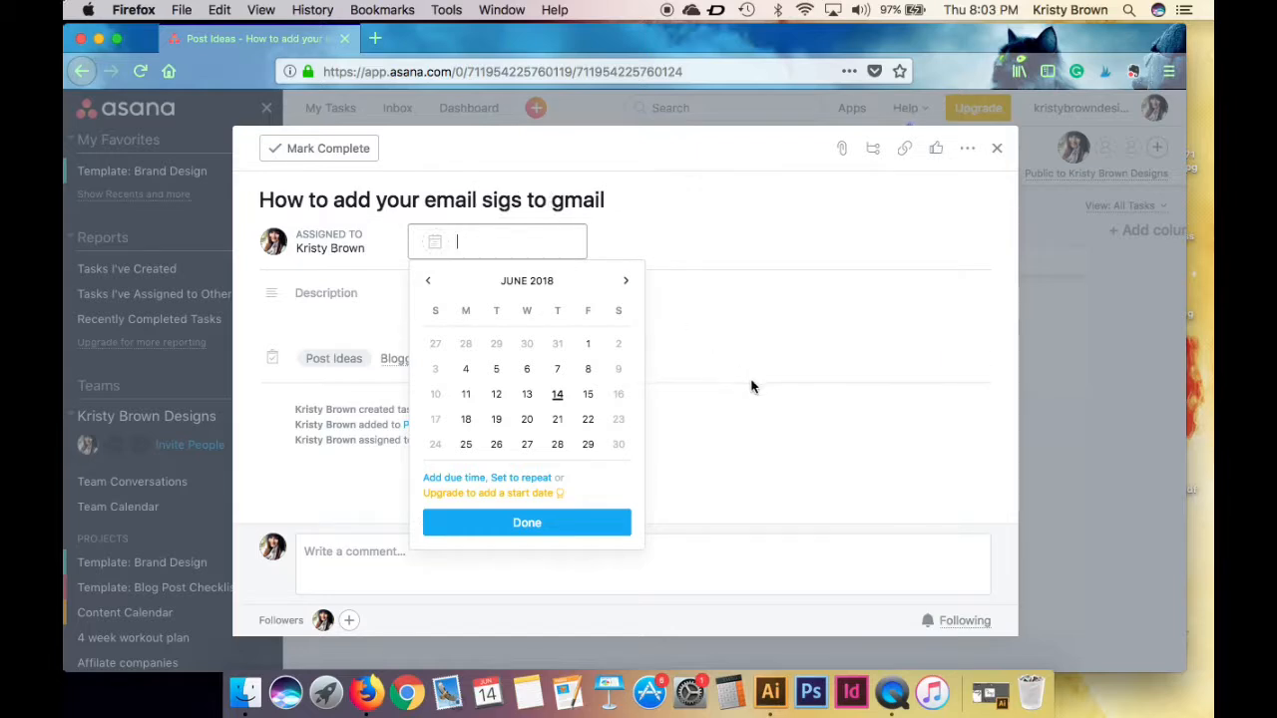
pyautogui.click(496, 420)
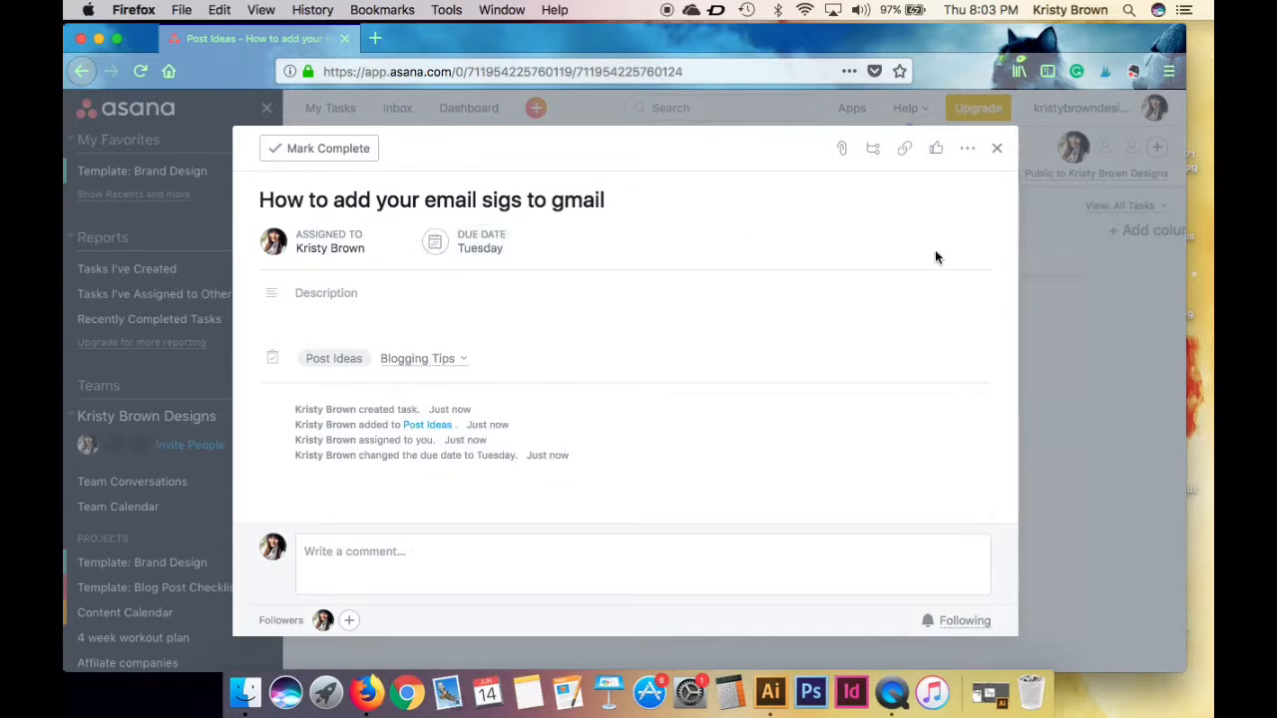
pyautogui.click(998, 150)
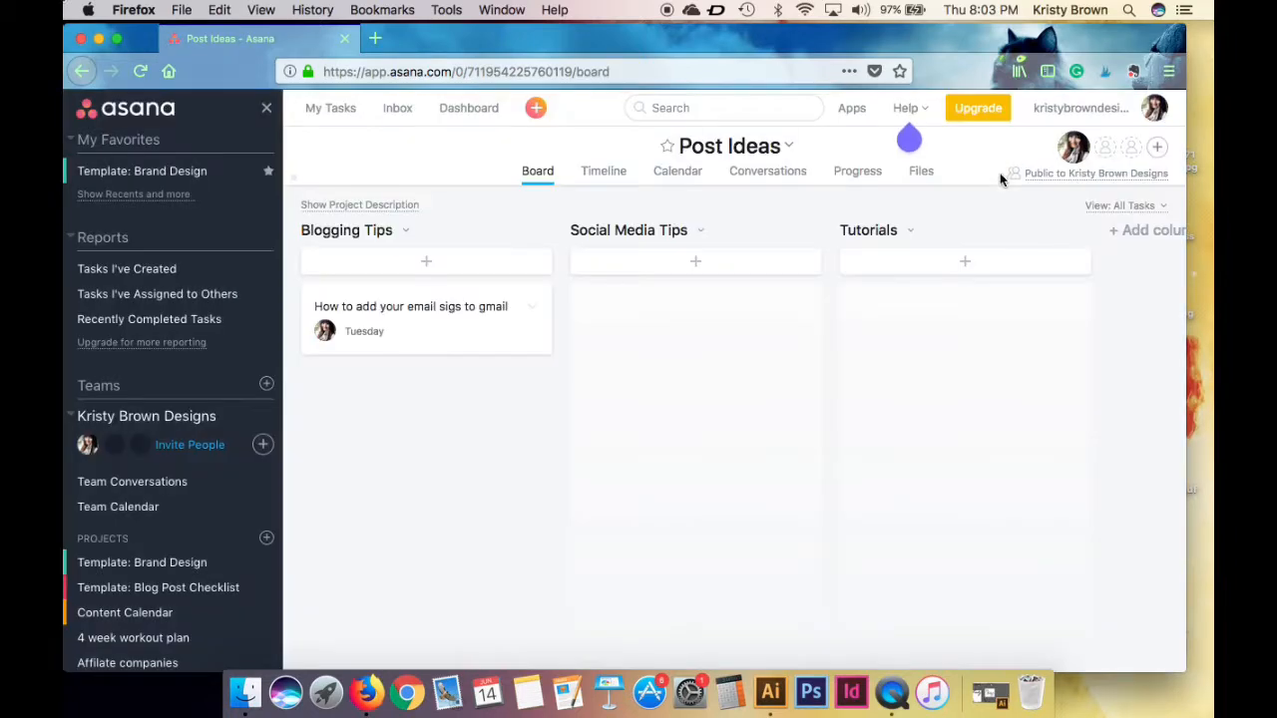